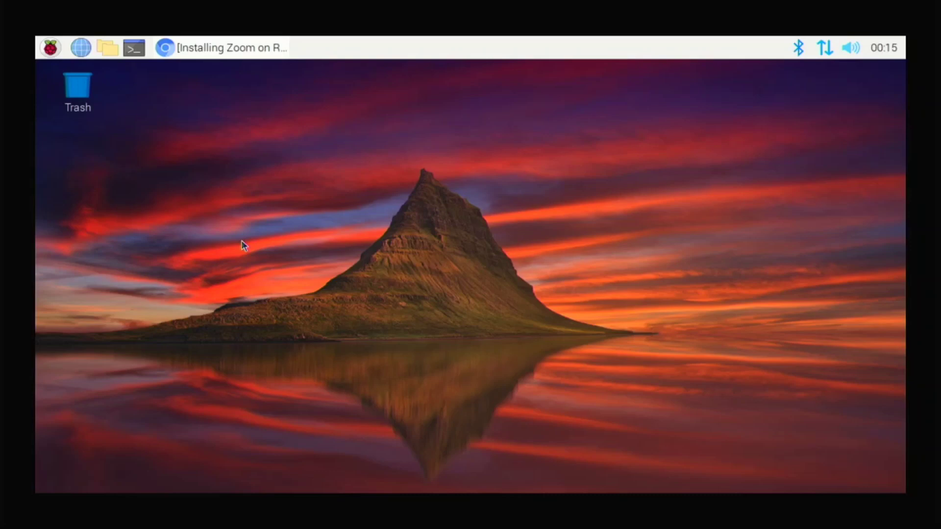
Switch to Chromium and review the YouTube video page on installing Zoom with Box86 and the box86 GitHub repository's README
{"action": "left_click", "coordinate": [240, 48]}
{"action": "scroll", "coordinate": [109, 256], "scroll_direction": "down", "scroll_amount": 3}
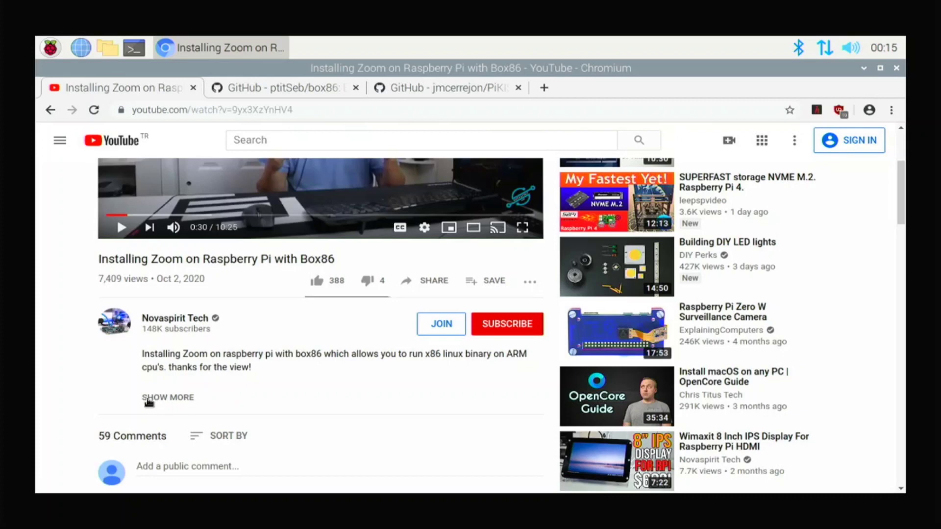
{"action": "scroll", "coordinate": [477, 340], "scroll_direction": "up", "scroll_amount": 3}
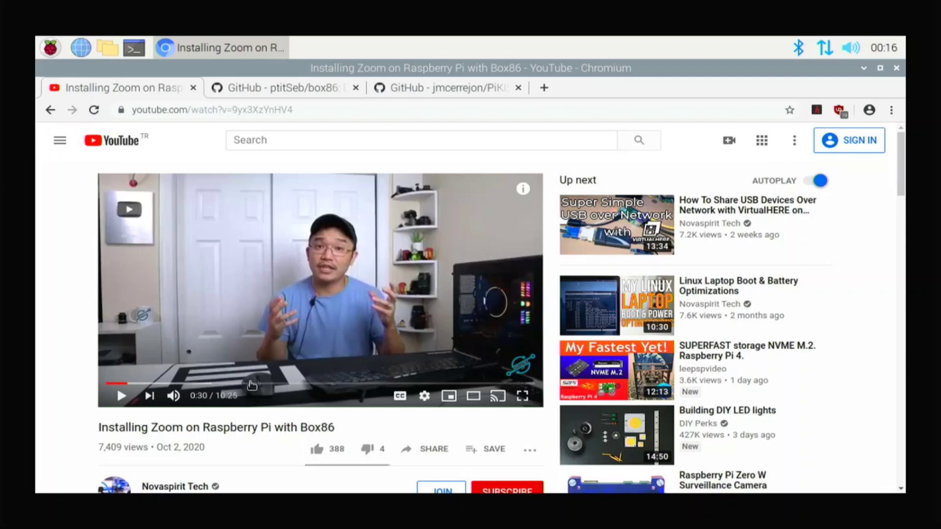
{"action": "left_click", "coordinate": [241, 92]}
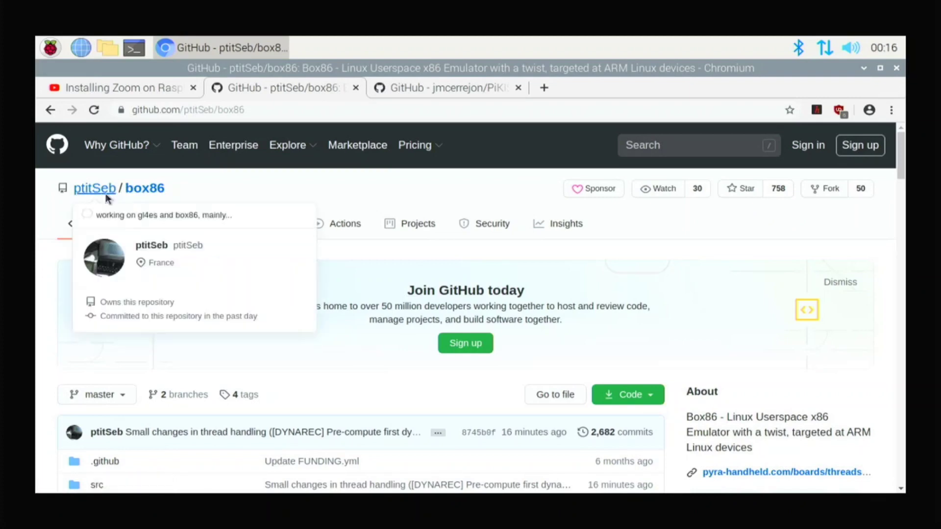
{"action": "scroll", "coordinate": [347, 307], "scroll_direction": "down", "scroll_amount": 5}
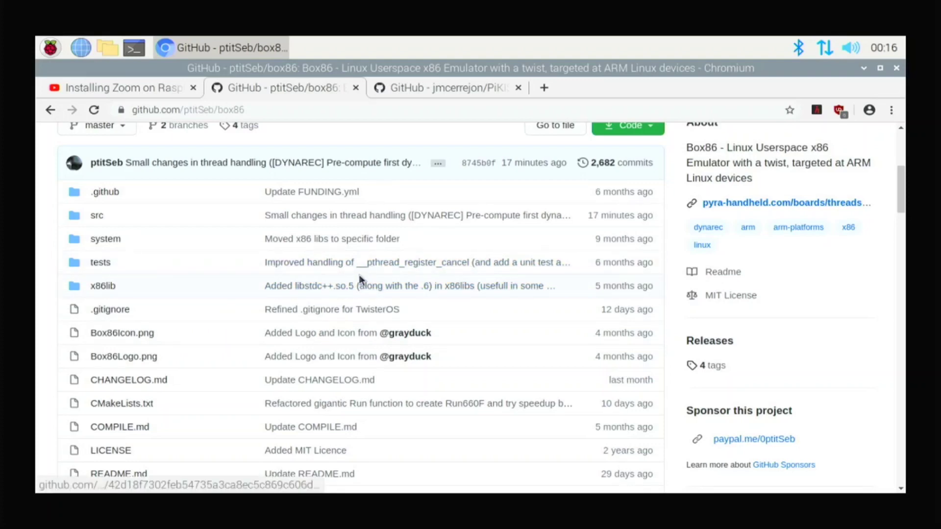
{"action": "scroll", "coordinate": [373, 279], "scroll_direction": "down", "scroll_amount": 10}
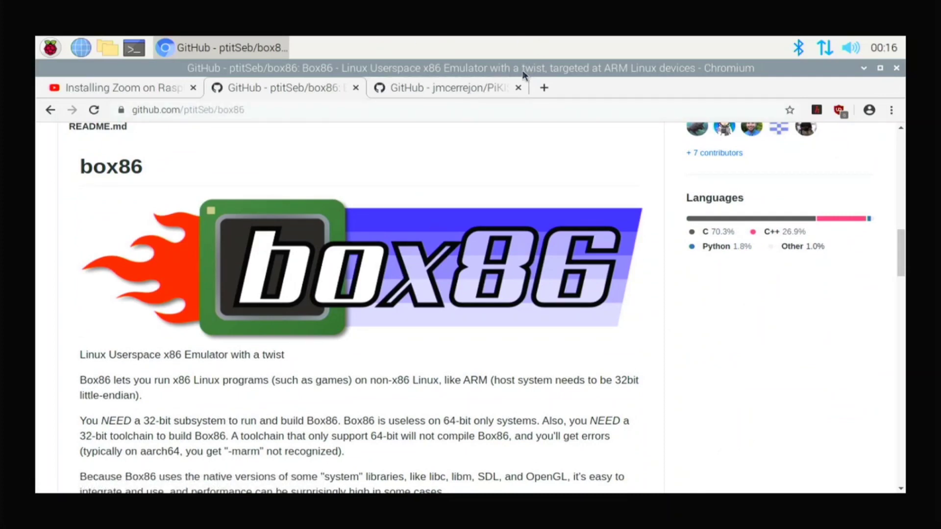
{"action": "left_click", "coordinate": [161, 87]}
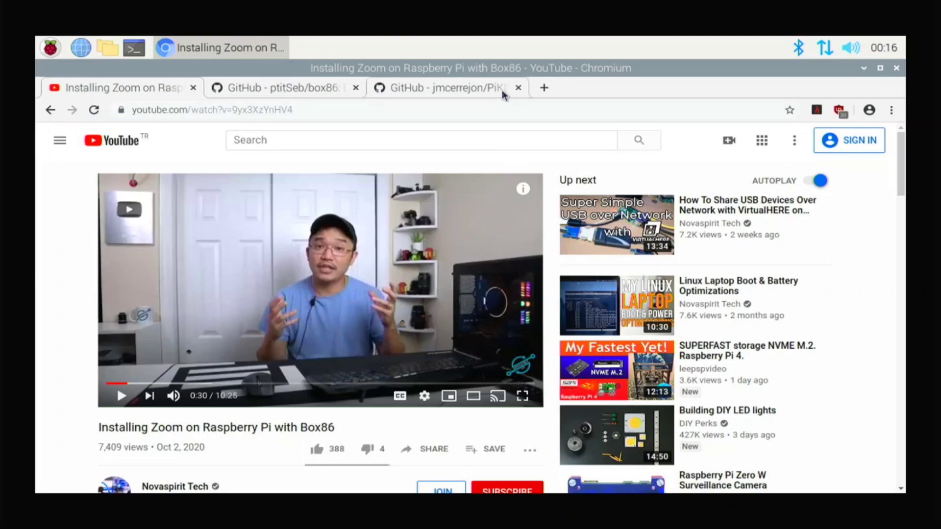
{"action": "left_click", "coordinate": [487, 87]}
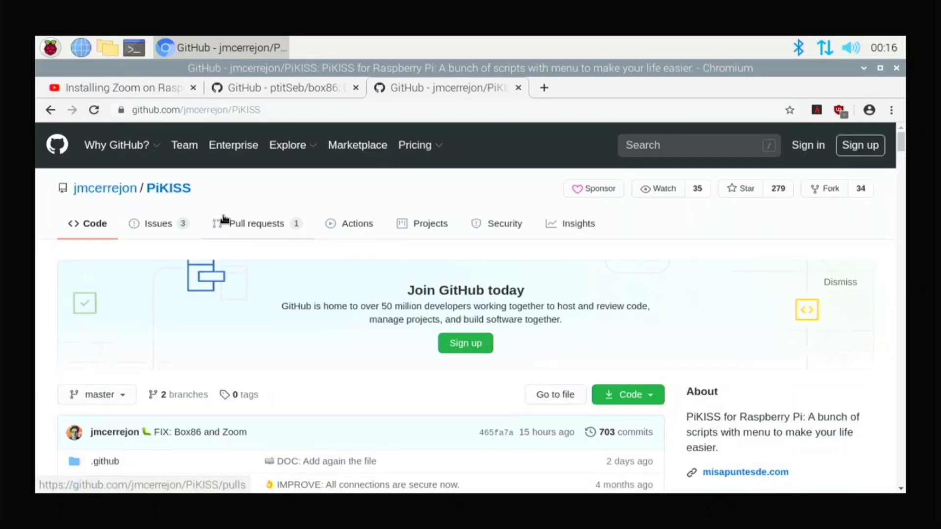
{"action": "scroll", "coordinate": [235, 212], "scroll_direction": "down", "scroll_amount": 4}
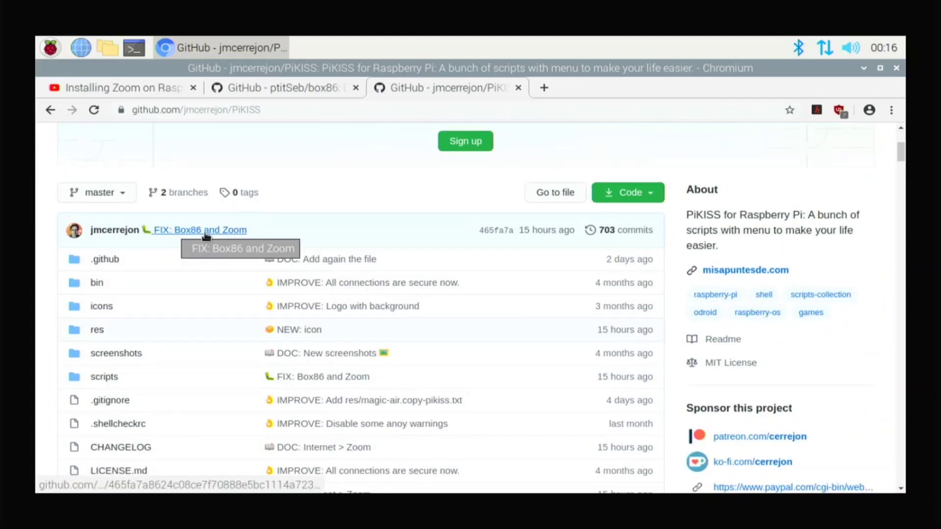
{"action": "scroll", "coordinate": [269, 258], "scroll_direction": "down", "scroll_amount": 9}
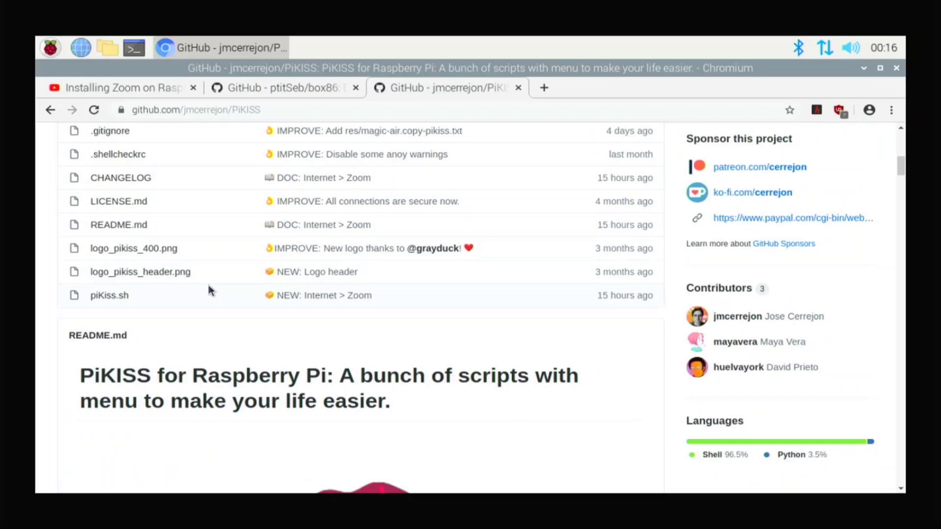
{"action": "scroll", "coordinate": [230, 298], "scroll_direction": "down", "scroll_amount": 5}
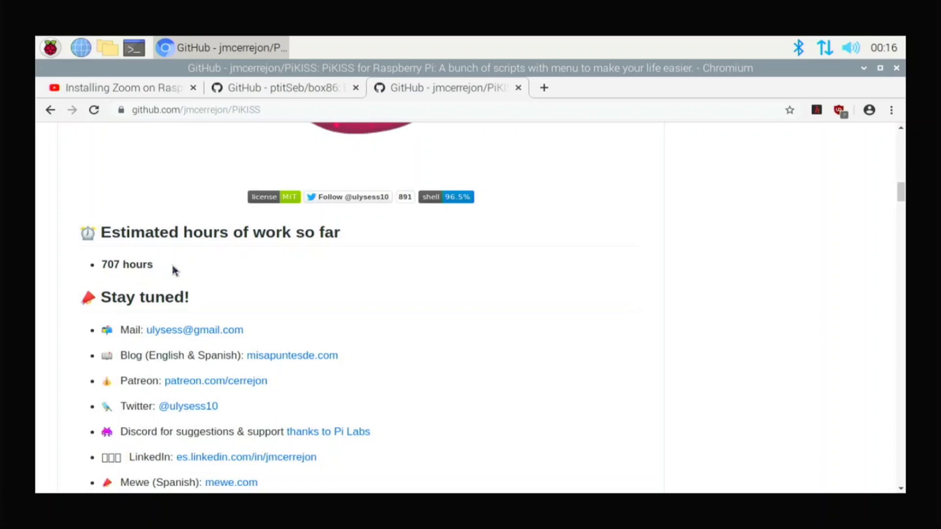
{"action": "scroll", "coordinate": [277, 332], "scroll_direction": "down", "scroll_amount": 9}
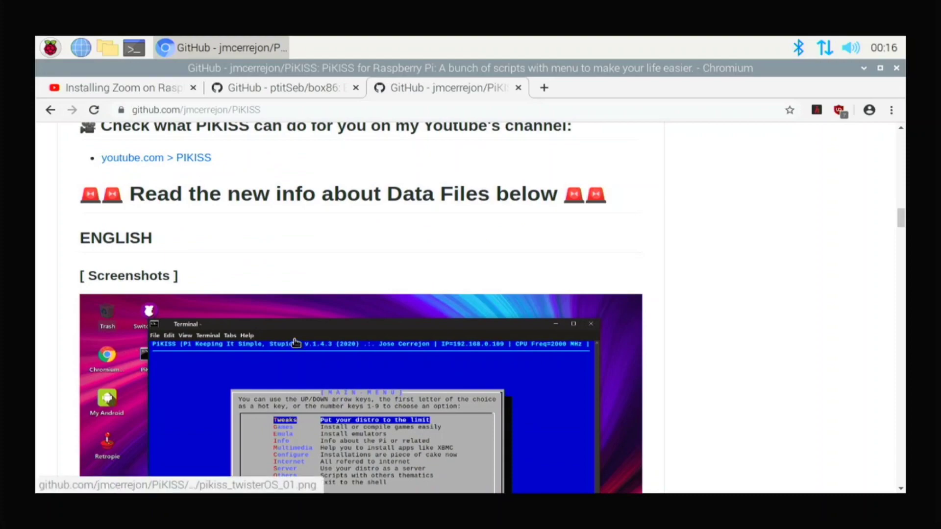
{"action": "scroll", "coordinate": [217, 394], "scroll_direction": "down", "scroll_amount": 7}
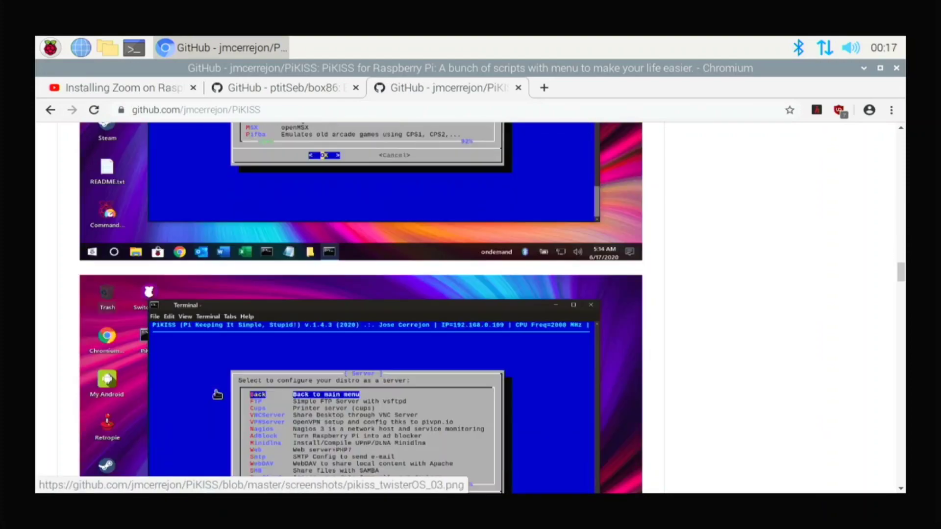
{"action": "scroll", "coordinate": [217, 394], "scroll_direction": "down", "scroll_amount": 20}
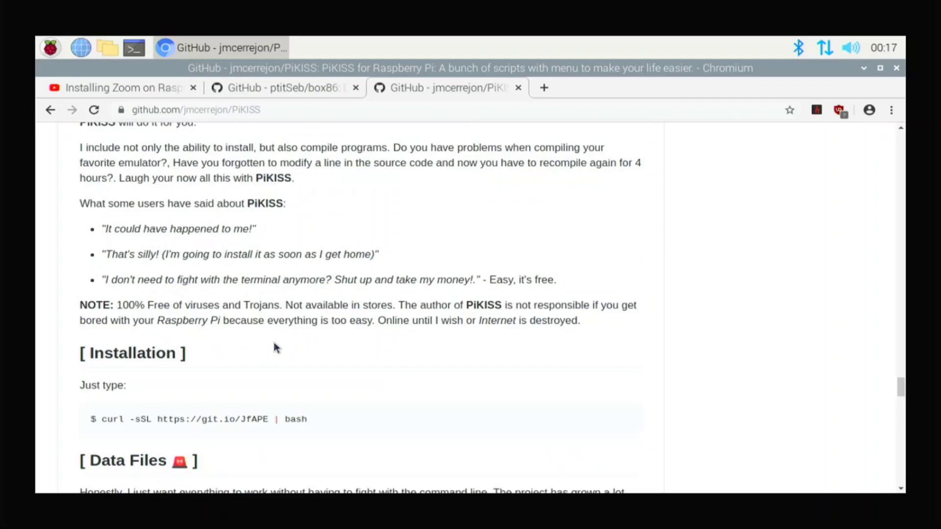
{"action": "scroll", "coordinate": [294, 338], "scroll_direction": "down", "scroll_amount": 9}
{"action": "scroll", "coordinate": [299, 333], "scroll_direction": "up", "scroll_amount": 7}
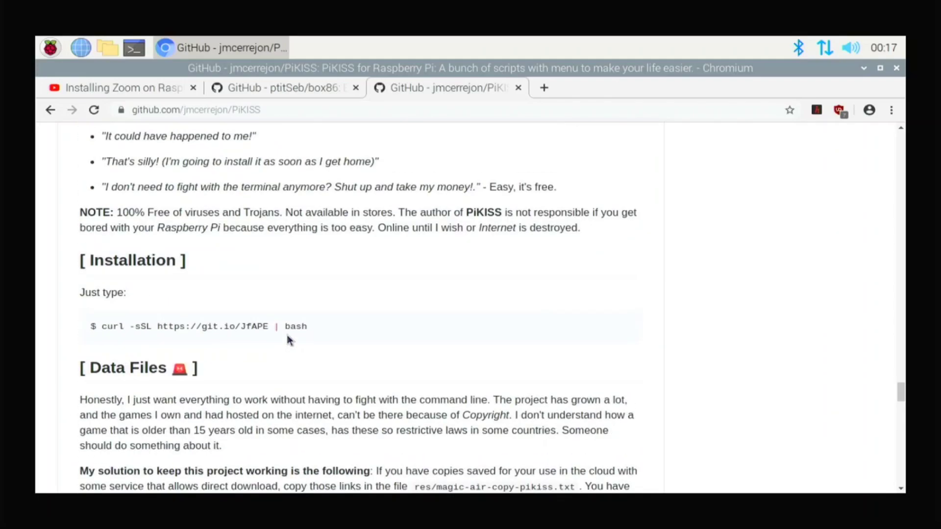
{"action": "left_click_drag", "start_coordinate": [342, 321], "coordinate": [53, 328]}
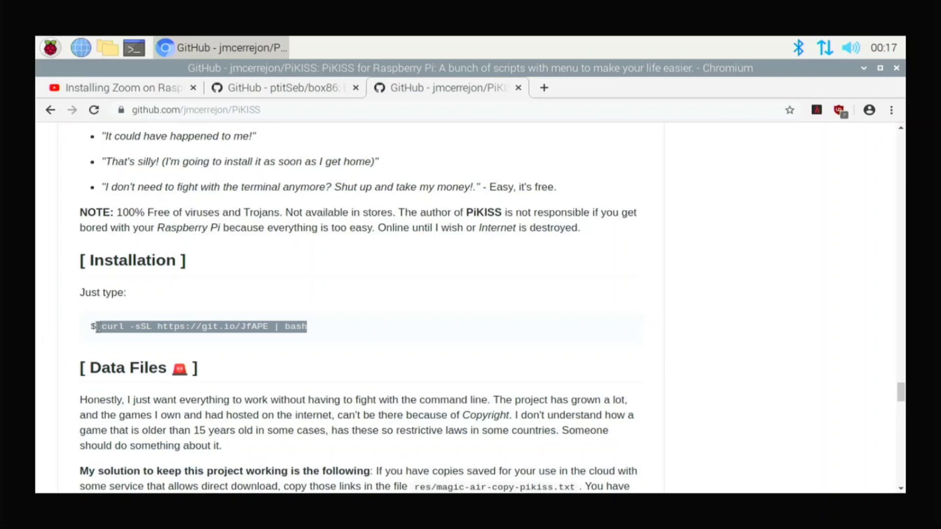
{"action": "right_click", "coordinate": [131, 331]}
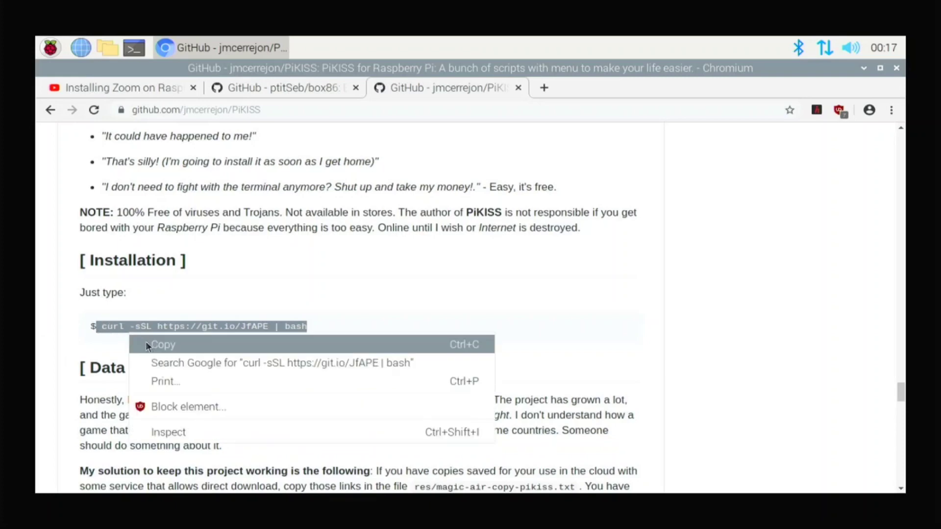
{"action": "left_click", "coordinate": [148, 345]}
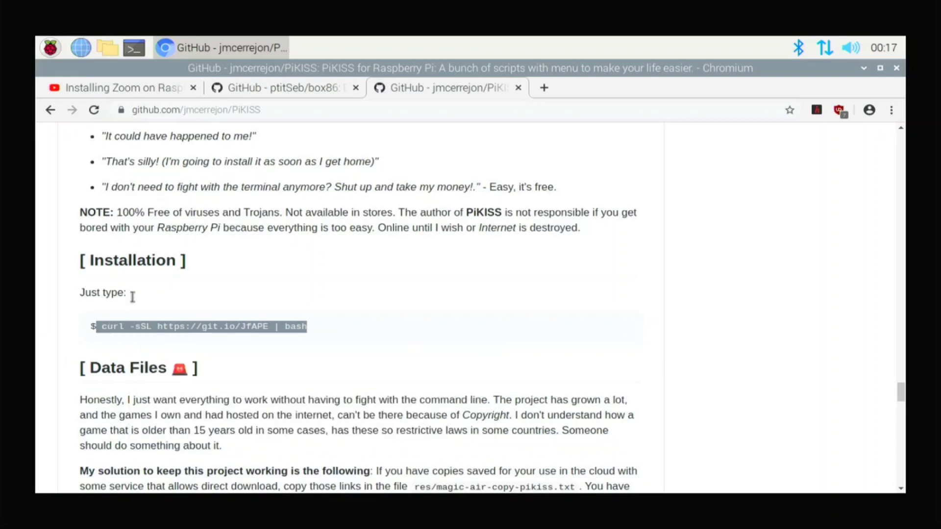
Switch to a new terminal with the browser minimized, and run the copied PiKISS installation command there
{"action": "left_click", "coordinate": [133, 48]}
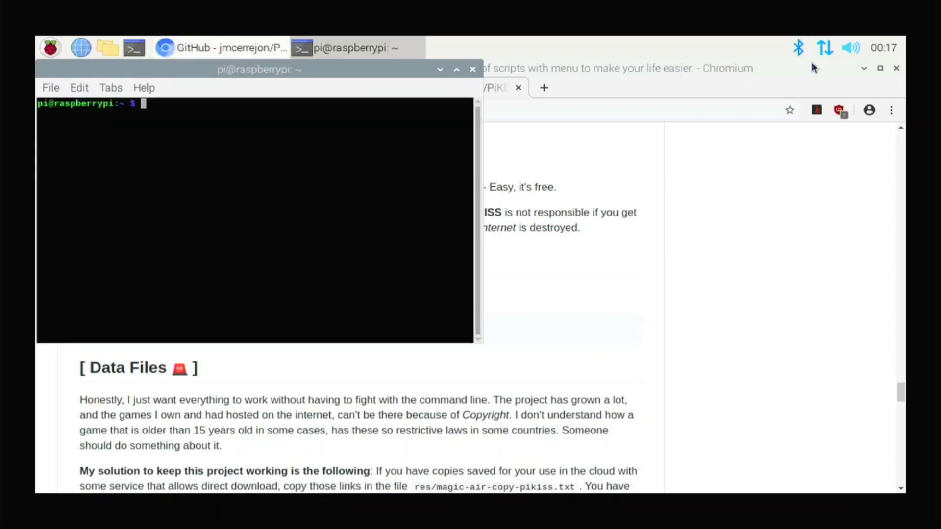
{"action": "left_click", "coordinate": [863, 69]}
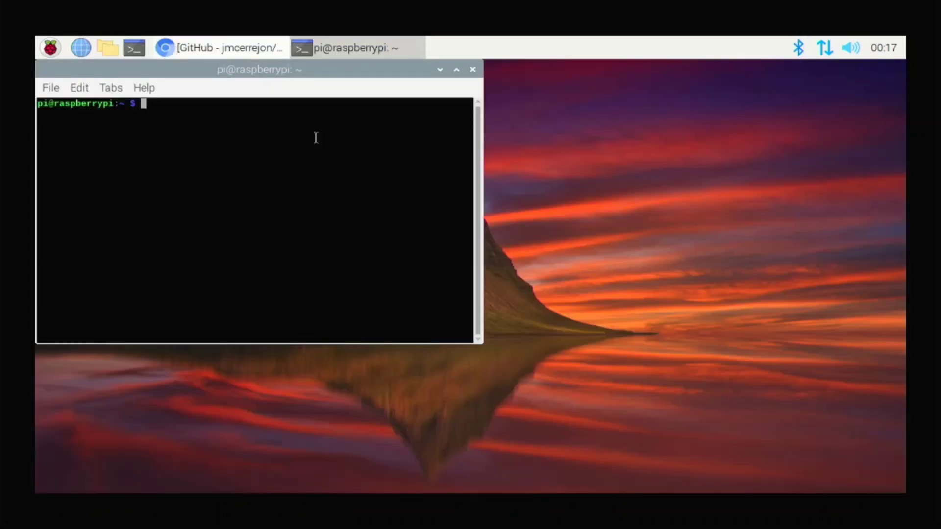
{"action": "left_click_drag", "start_coordinate": [308, 69], "coordinate": [503, 104]}
{"action": "right_click", "coordinate": [425, 180]}
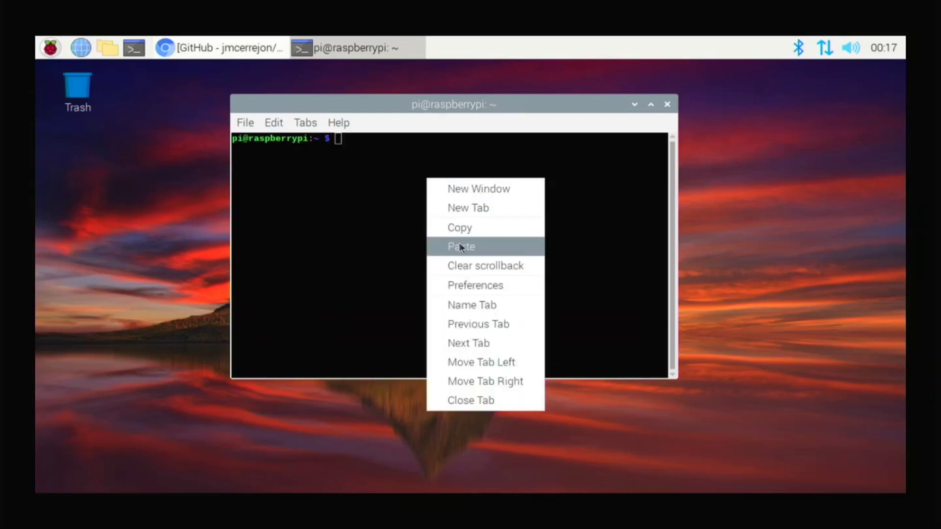
{"action": "left_click", "coordinate": [460, 244]}
{"action": "key", "text": "Return"}
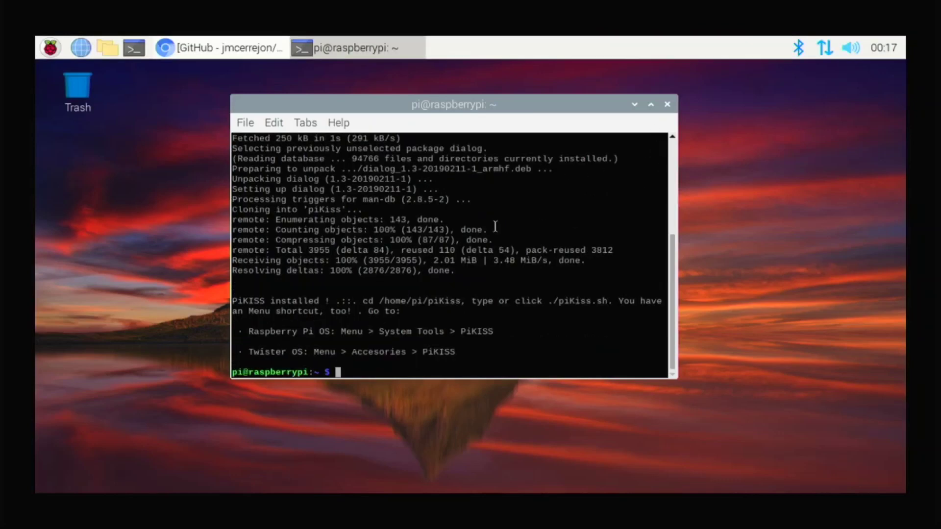
Highlight the Raspberry Pi OS shortcut location of PiKISS in the installer output and close the terminal
{"action": "left_click_drag", "start_coordinate": [236, 331], "coordinate": [500, 326]}
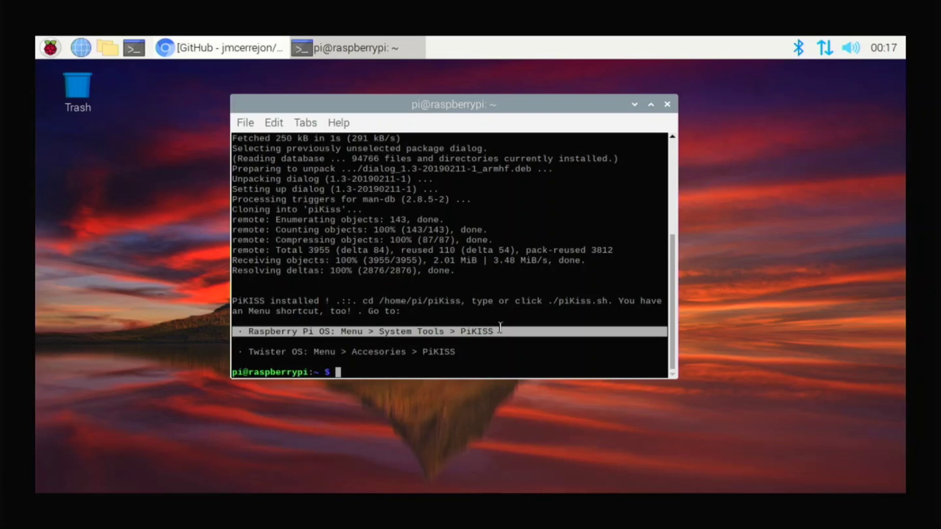
{"action": "left_click", "coordinate": [500, 326]}
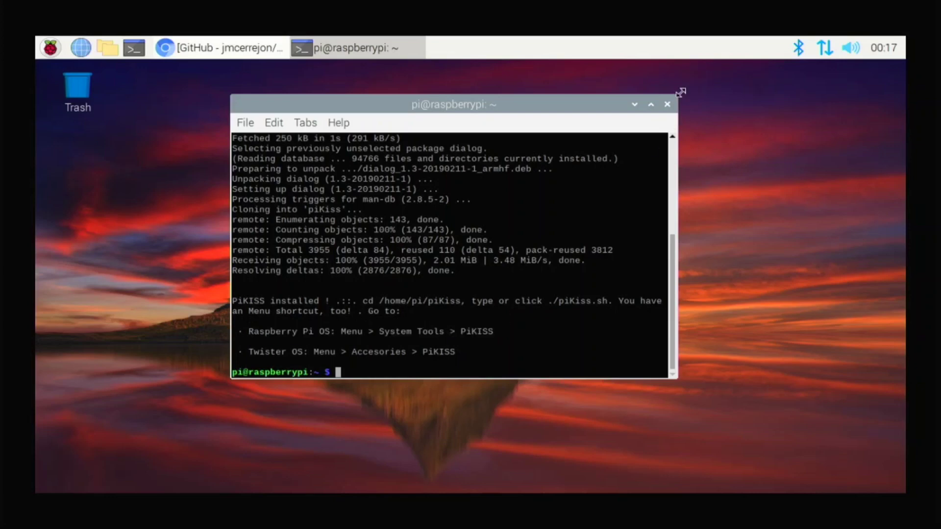
{"action": "left_click", "coordinate": [668, 105]}
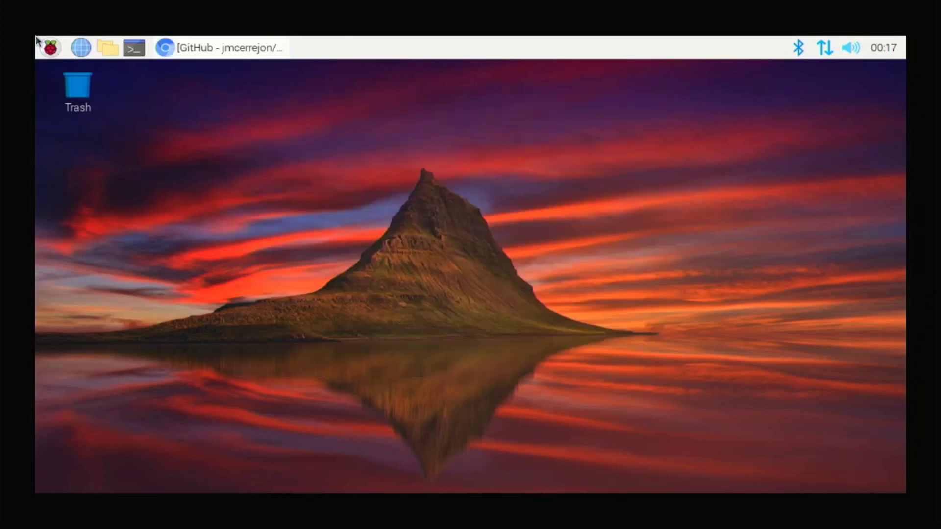
Launch PiKISS from the System Tools applications and move its window slightly higher on the desktop
{"action": "left_click", "coordinate": [50, 47]}
{"action": "mouse_move", "coordinate": [119, 163]}
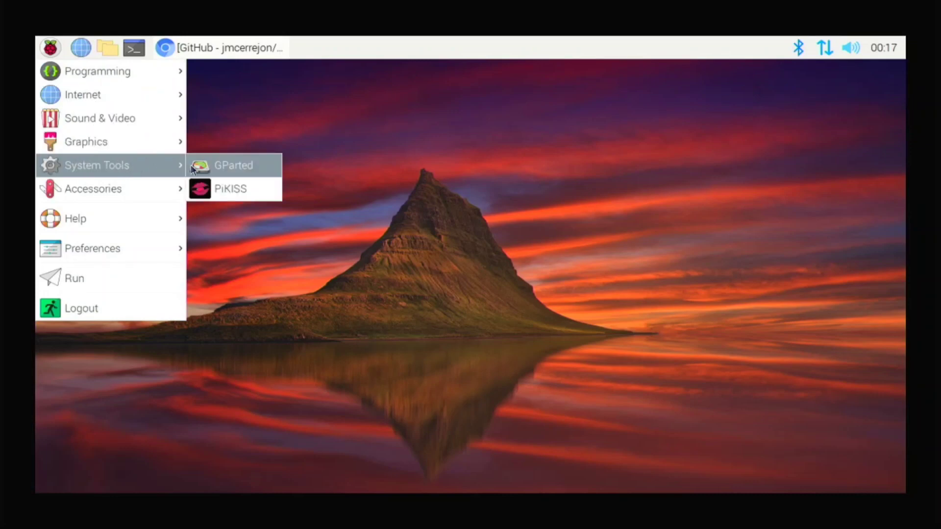
{"action": "left_click", "coordinate": [237, 186]}
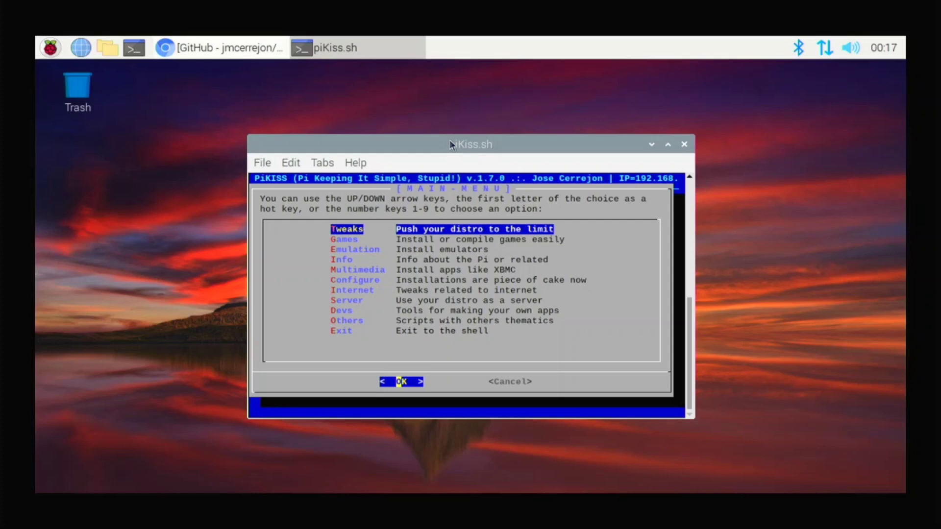
{"action": "mouse_move", "coordinate": [449, 140]}
{"action": "left_mouse_down"}
{"action": "mouse_move", "coordinate": [462, 153]}
{"action": "mouse_move", "coordinate": [452, 128]}
{"action": "left_mouse_up"}
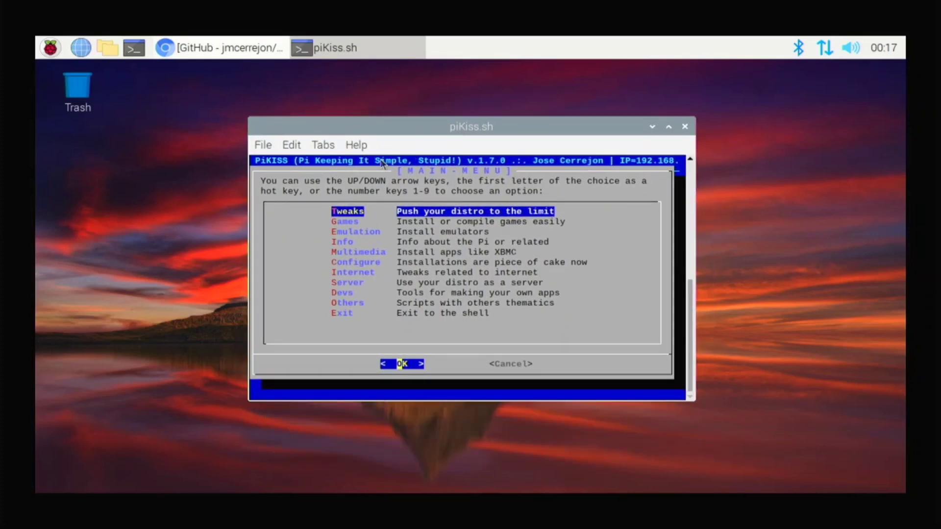
Open the Internet category in the PiKISS main menu
{"action": "key", "text": "Down"}
{"action": "key", "text": "Down"}
{"action": "key", "text": "Down"}
{"action": "key", "text": "Down"}
{"action": "key", "text": "Down"}
{"action": "key", "text": "Down"}
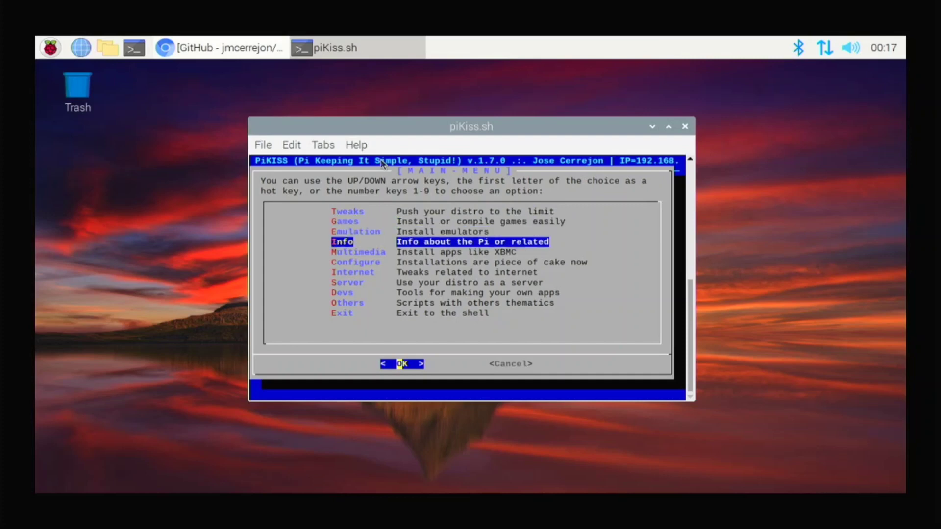
{"action": "key", "text": "Return"}
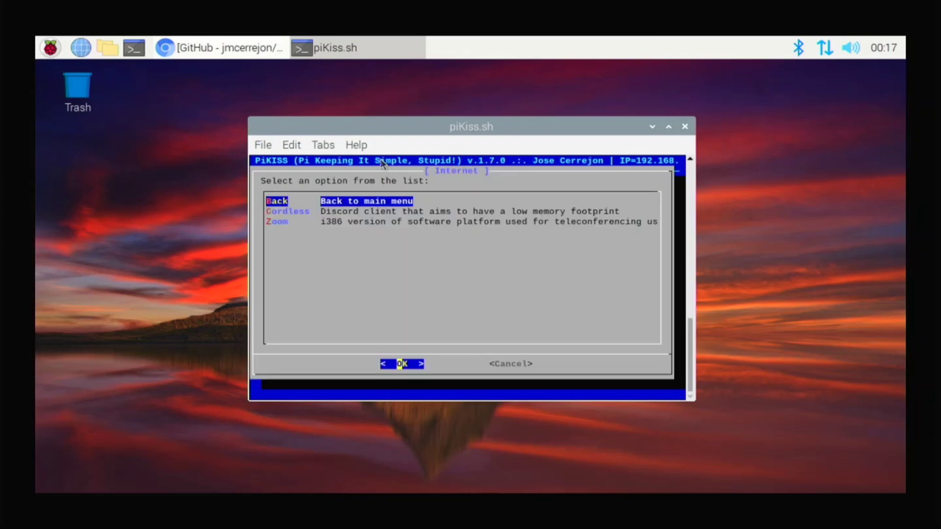
Install Zoom, the i386 teleconferencing software, from the PiKISS Internet list and reposition the piKiss.sh window during installation
{"action": "key", "text": "Down"}
{"action": "key", "text": "Down"}
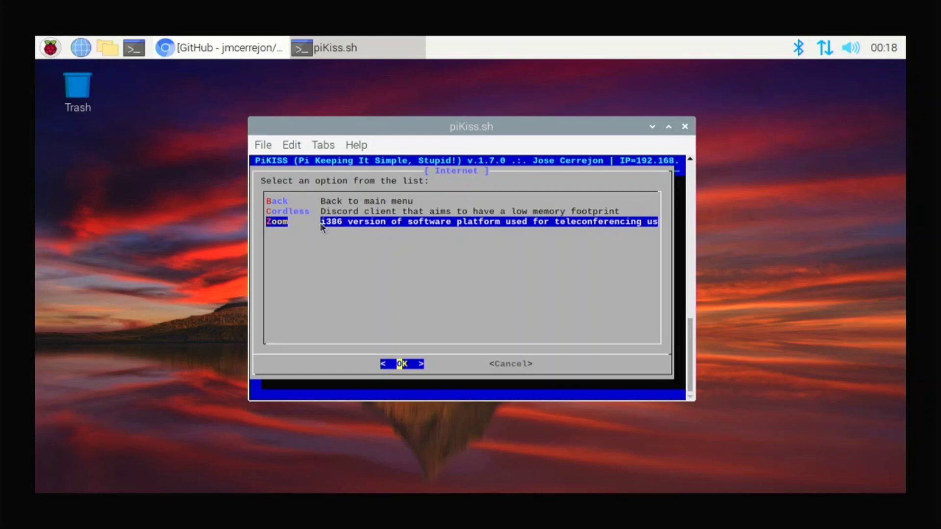
{"action": "key", "text": "Return"}
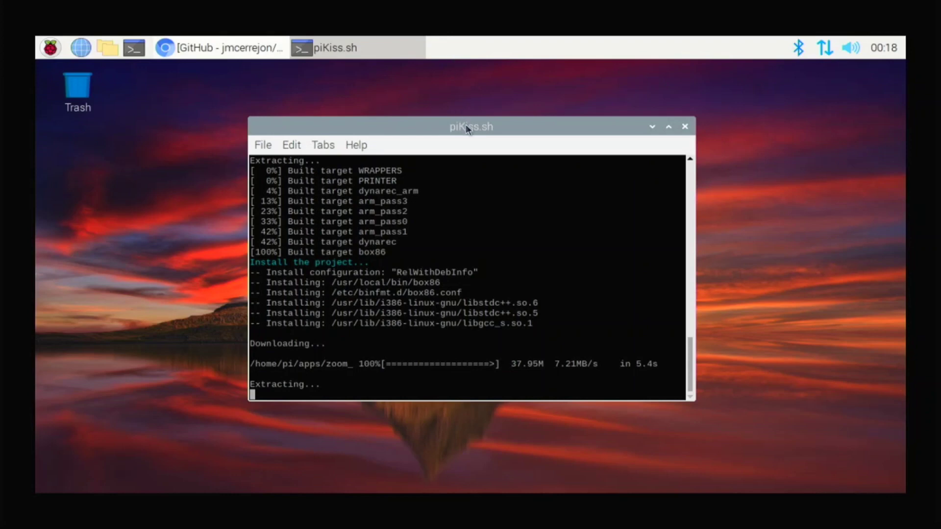
{"action": "left_click_drag", "start_coordinate": [466, 127], "coordinate": [482, 121]}
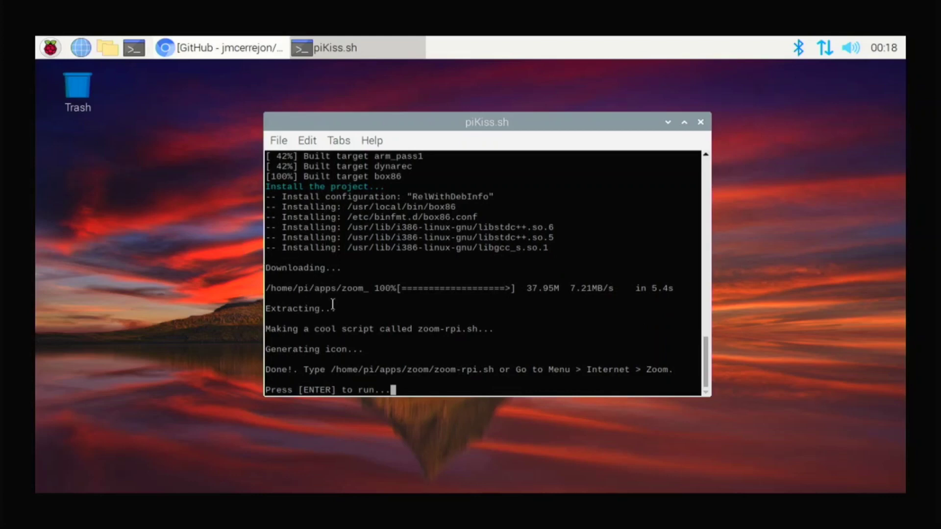
Run the newly installed Zoom as a test, and close both Zoom Cloud Meetings and the piKiss.sh terminal
{"action": "key", "text": "Return"}
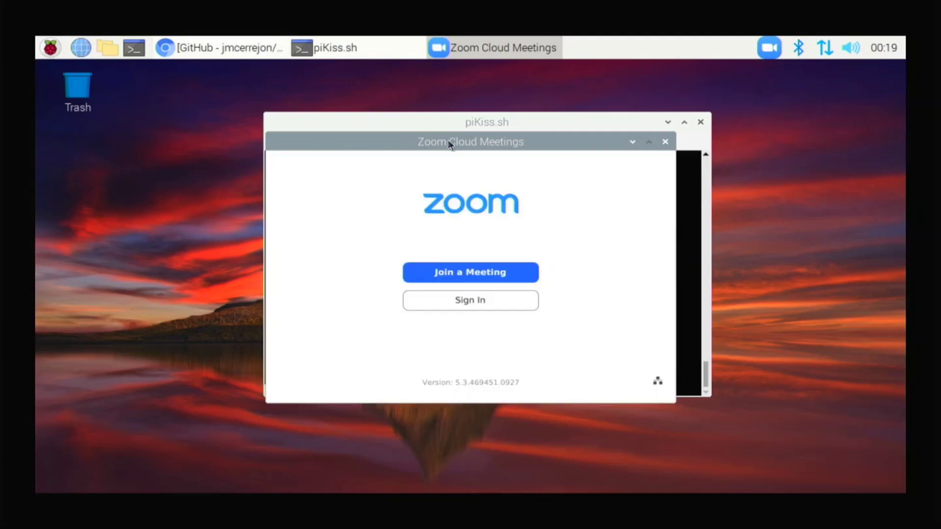
{"action": "mouse_move", "coordinate": [447, 142]}
{"action": "left_mouse_down"}
{"action": "mouse_move", "coordinate": [398, 172]}
{"action": "mouse_move", "coordinate": [448, 115]}
{"action": "mouse_move", "coordinate": [472, 117]}
{"action": "mouse_move", "coordinate": [448, 132]}
{"action": "left_mouse_up"}
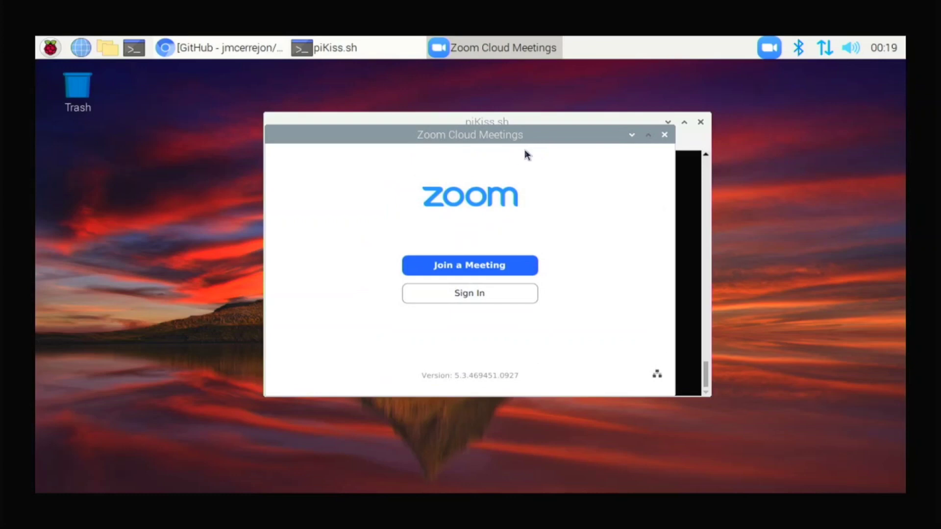
{"action": "left_click", "coordinate": [664, 135]}
{"action": "left_click", "coordinate": [700, 122]}
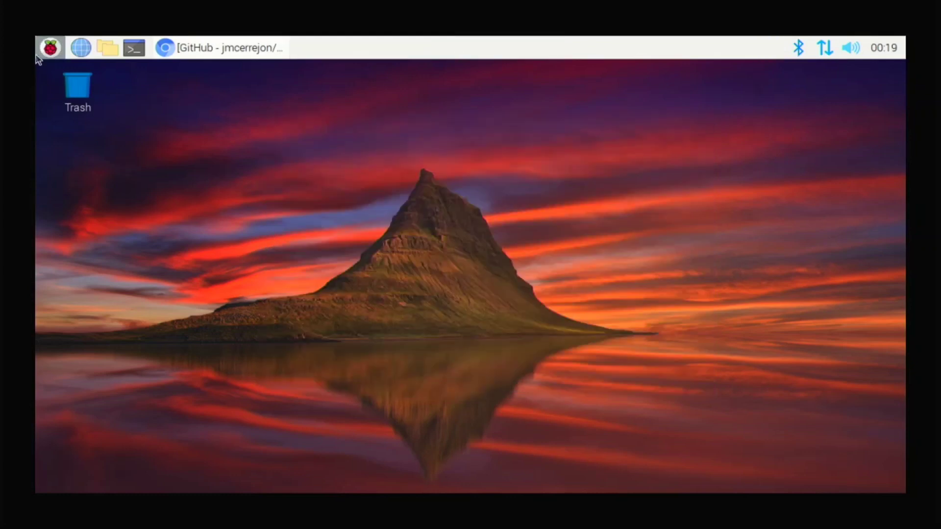
Launch Zoom from the Internet applications and switch its meeting window to full screen
{"action": "left_click", "coordinate": [49, 47]}
{"action": "mouse_move", "coordinate": [97, 92]}
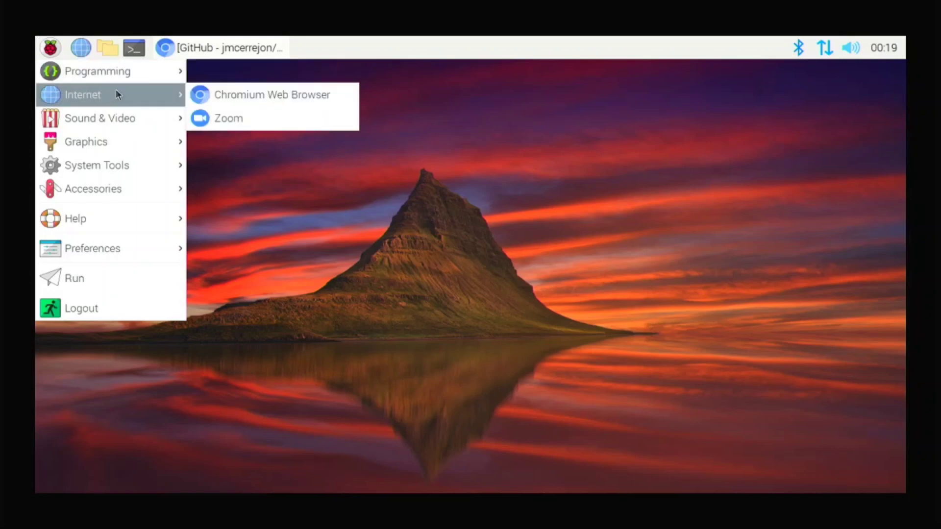
{"action": "left_click", "coordinate": [224, 119]}
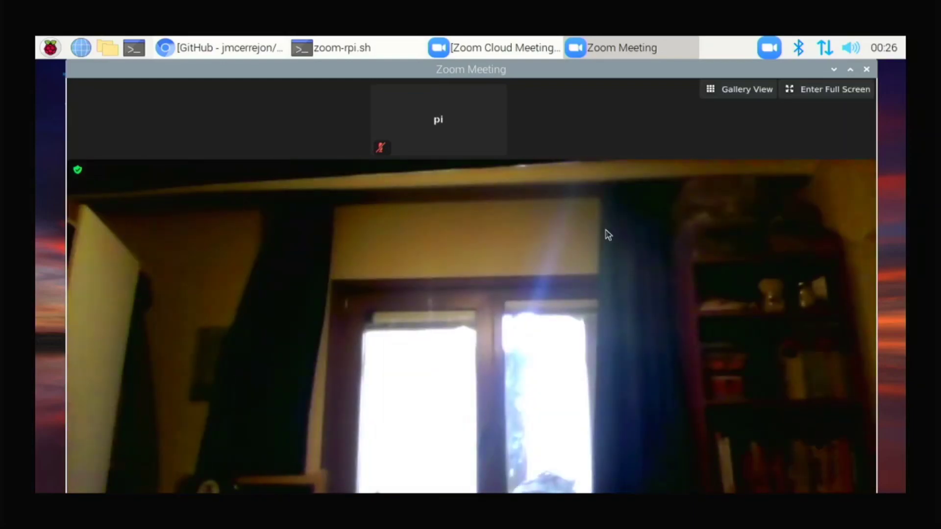
{"action": "left_click", "coordinate": [789, 90]}
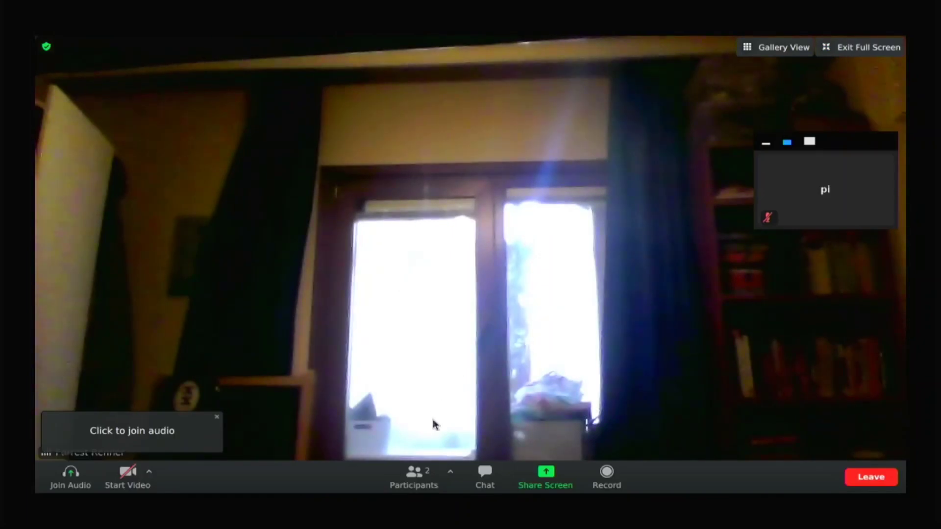
View the meeting's participants list, reposition its window slightly higher, and close it
{"action": "left_click", "coordinate": [430, 486]}
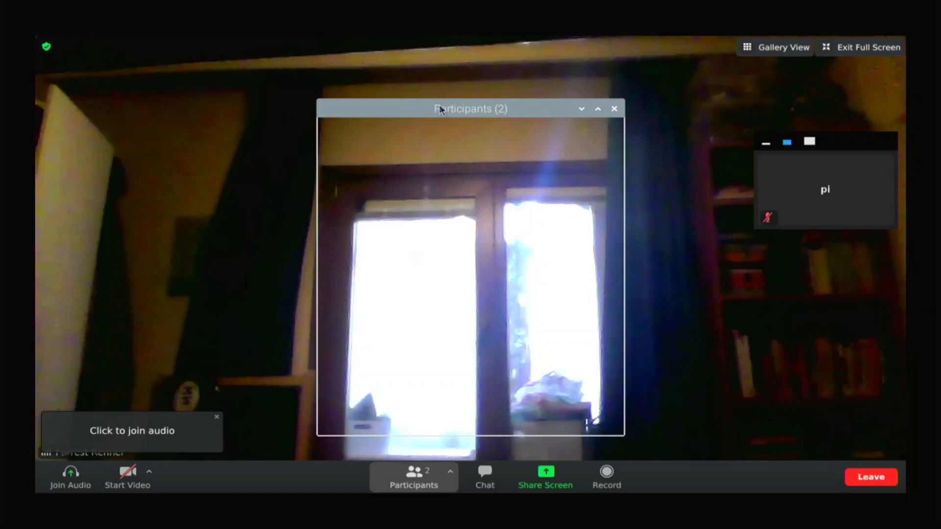
{"action": "left_click_drag", "start_coordinate": [439, 109], "coordinate": [477, 68]}
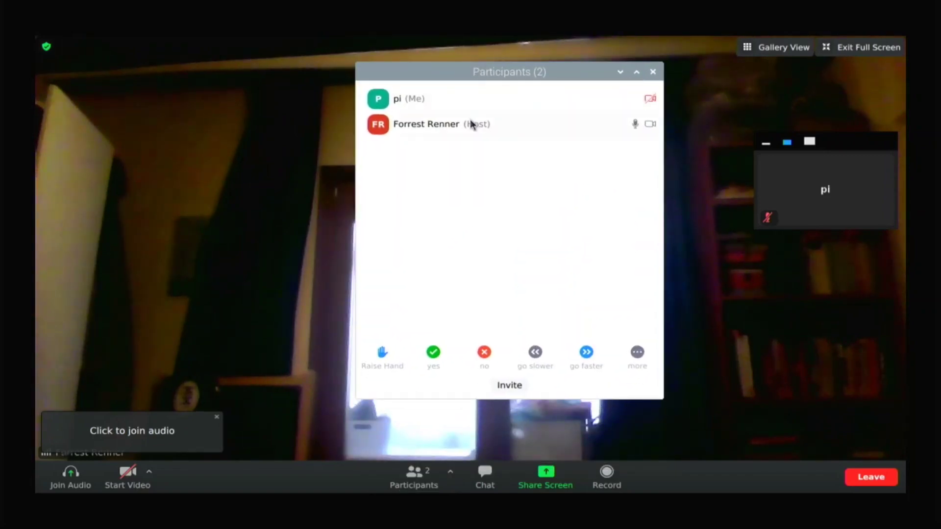
{"action": "left_click", "coordinate": [653, 72]}
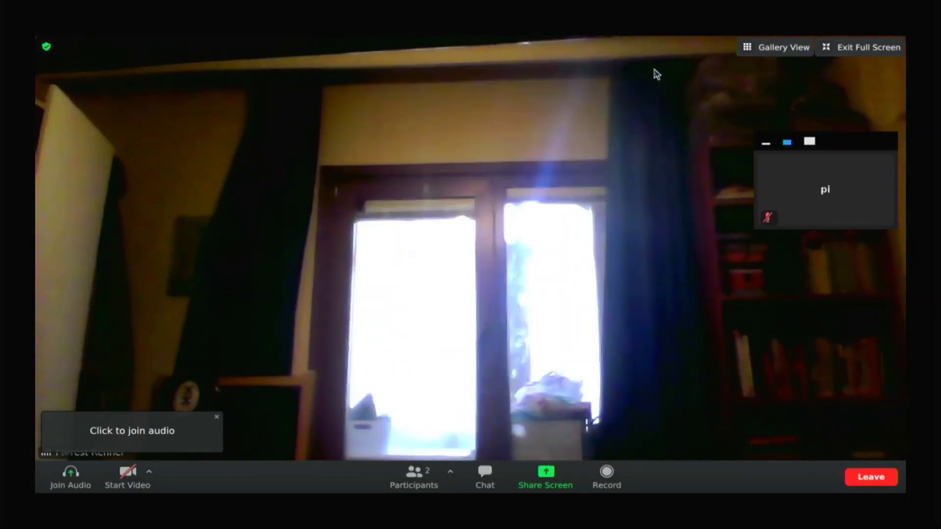
Open the meeting chat and send the message "ddddd" to Everyone
{"action": "left_click", "coordinate": [502, 476]}
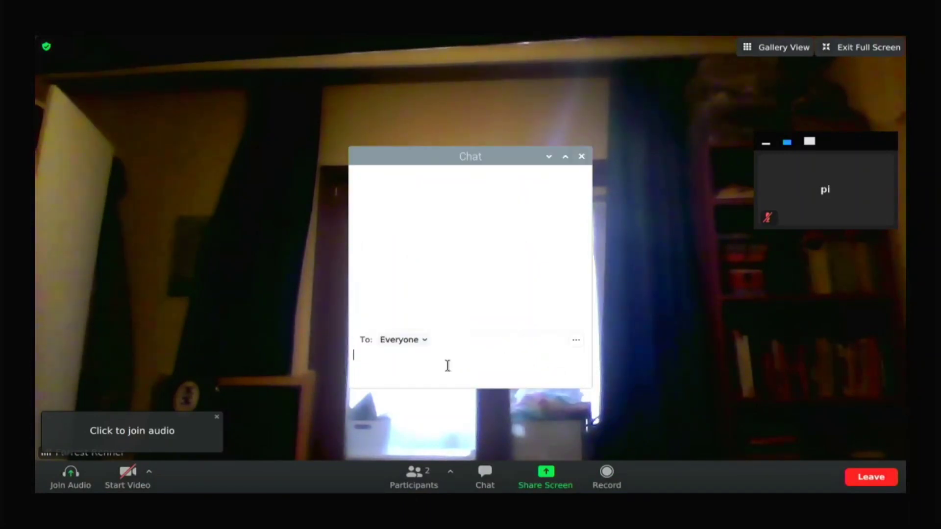
{"action": "type", "text": "ddddd"}
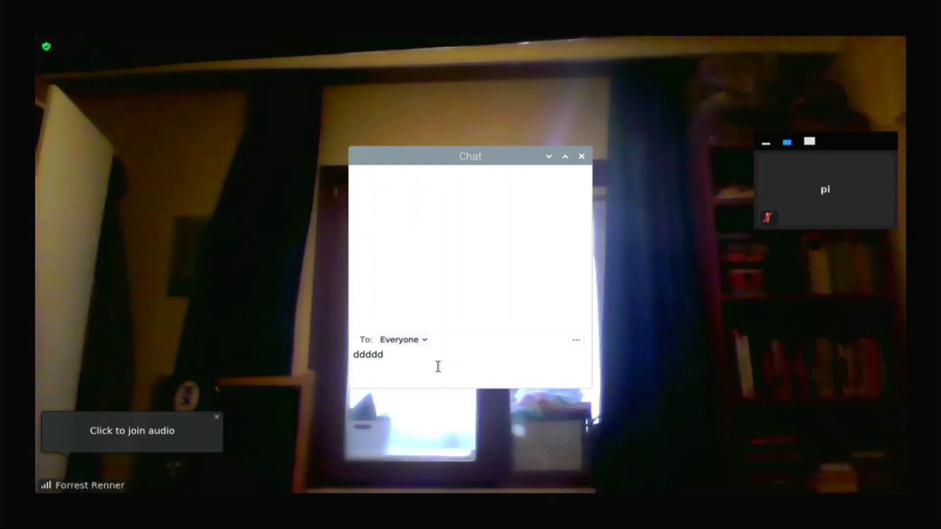
{"action": "key", "text": "Return"}
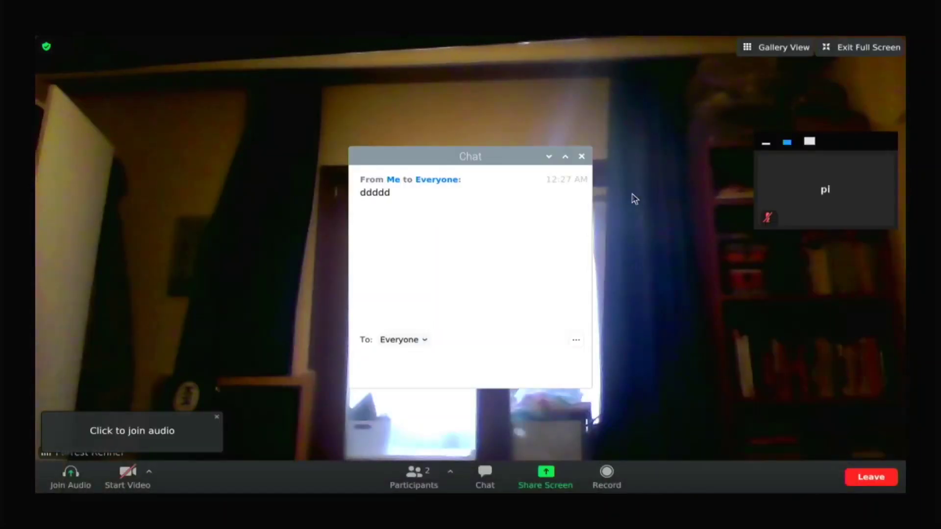
{"action": "left_click", "coordinate": [596, 169]}
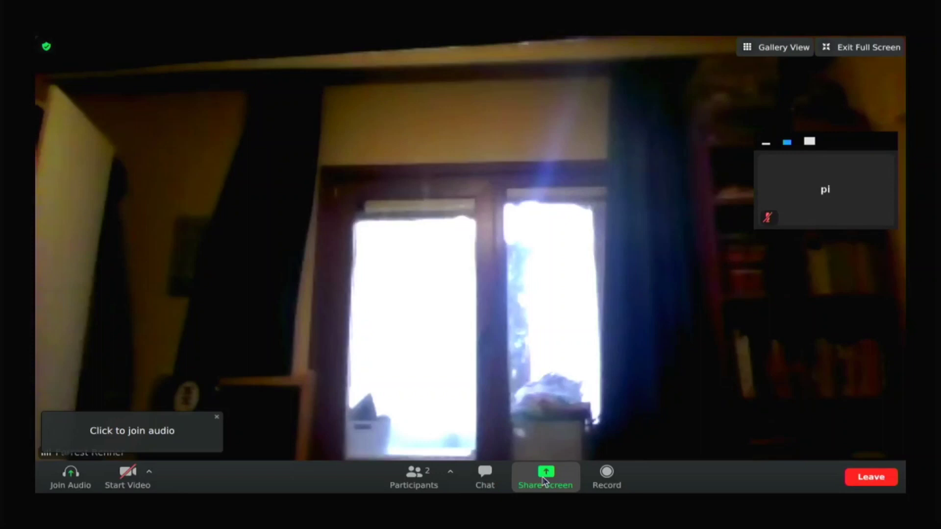
Share Desktop 1 with the meeting and close the Chat window covering it
{"action": "left_click", "coordinate": [558, 476]}
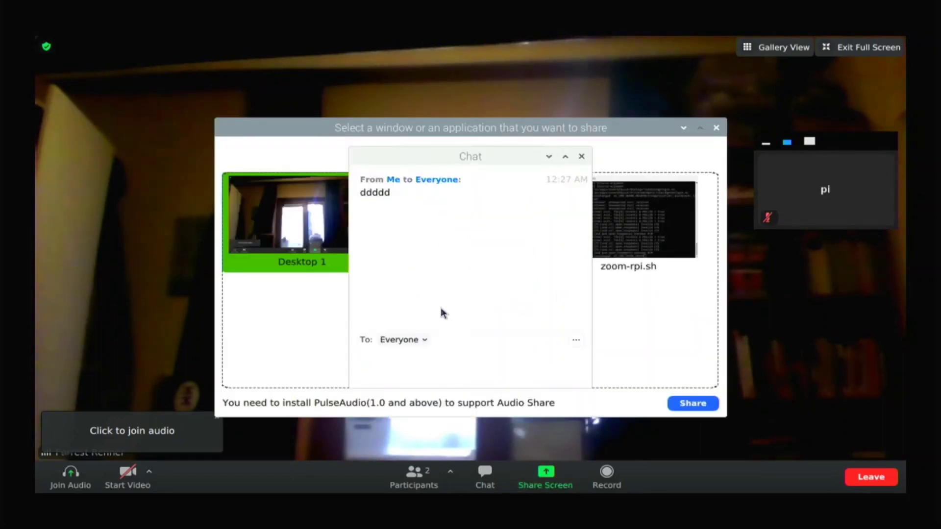
{"action": "left_click", "coordinate": [691, 400]}
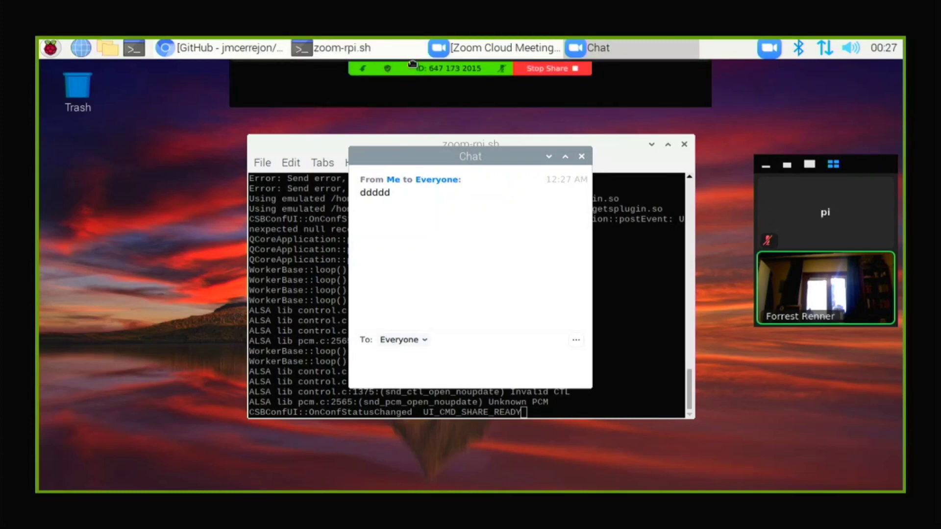
{"action": "mouse_move", "coordinate": [411, 65]}
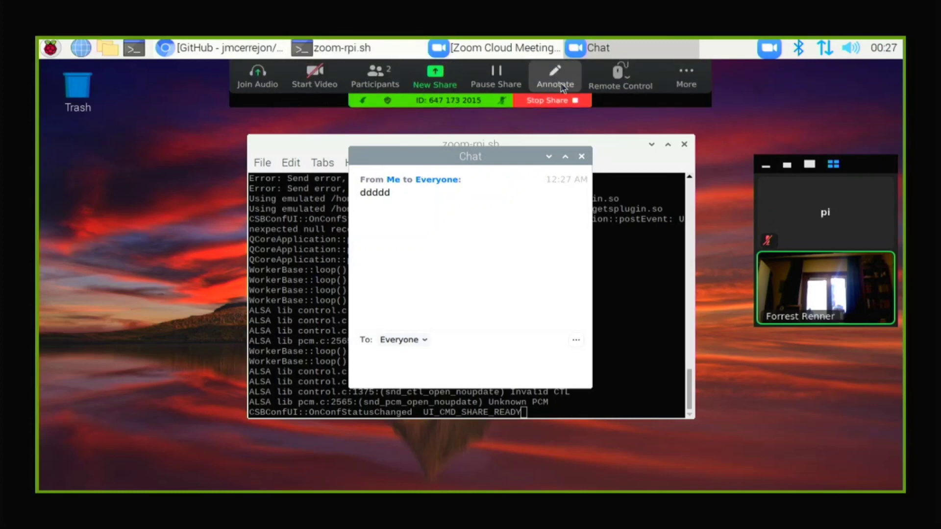
{"action": "left_click", "coordinate": [579, 156]}
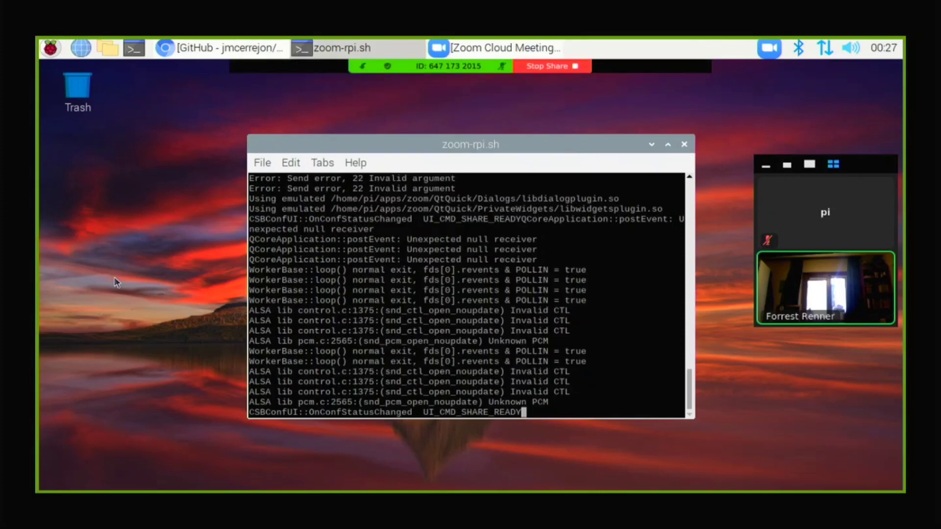
Try out the shared desktop by showing the applications menu and the PiKISS GitHub page, and minimize the browser
{"action": "left_click", "coordinate": [49, 47]}
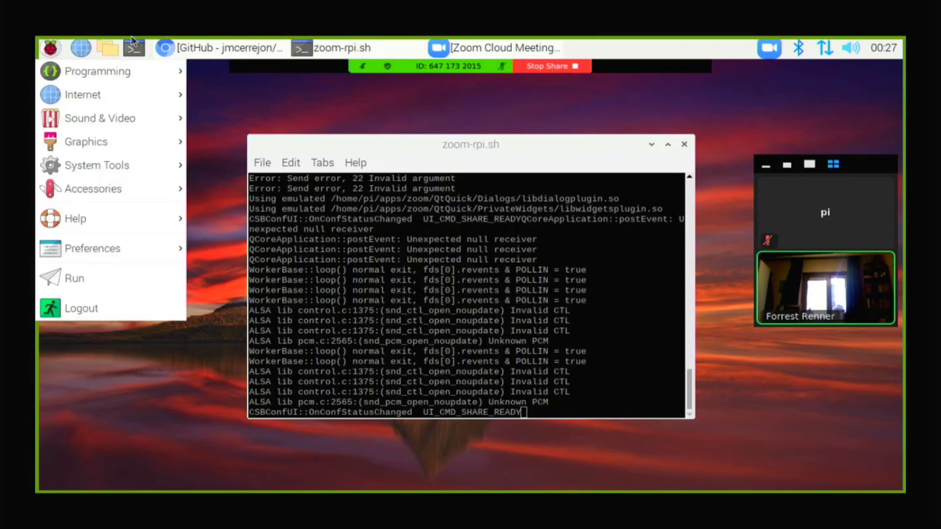
{"action": "left_click", "coordinate": [361, 81]}
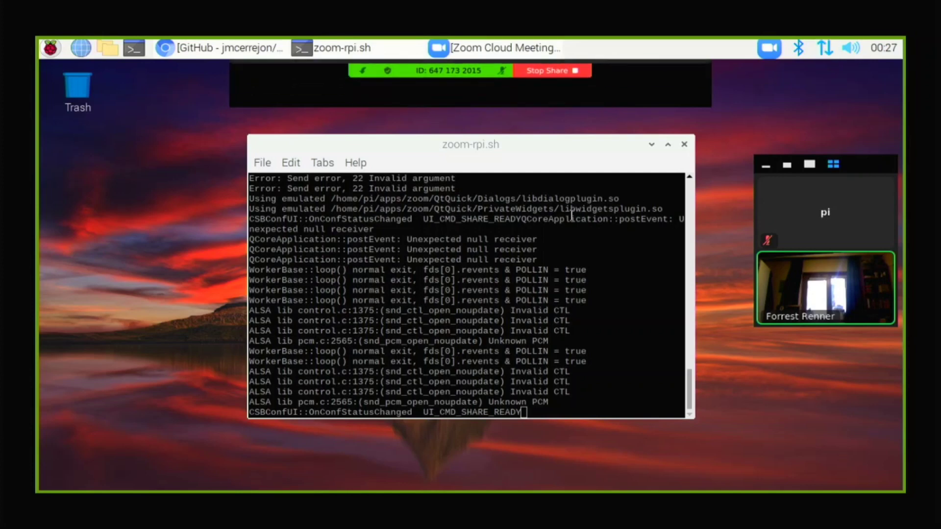
{"action": "left_click", "coordinate": [169, 48]}
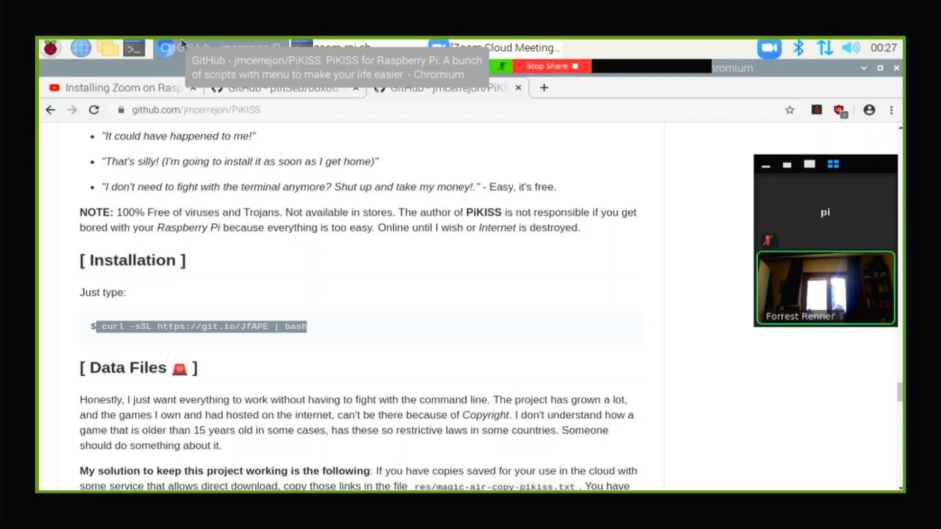
{"action": "left_click", "coordinate": [861, 69]}
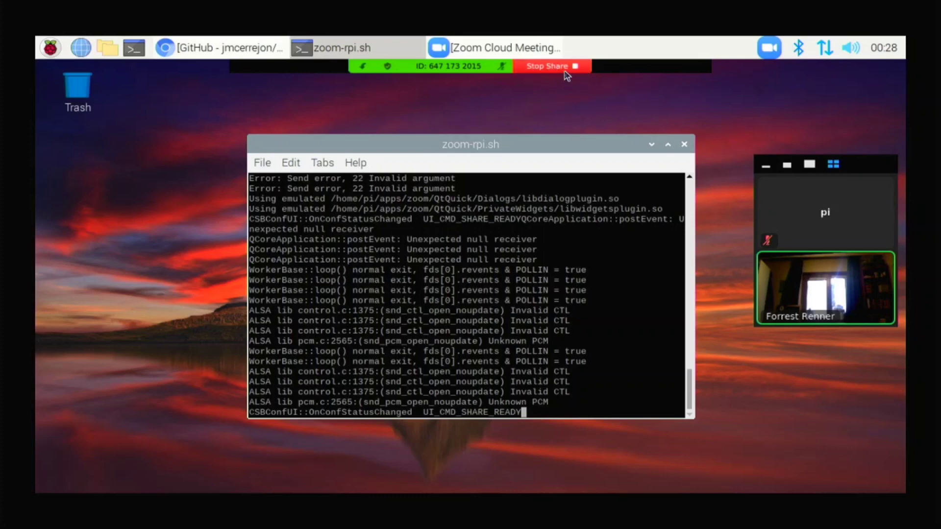
Stop sharing the desktop with the Zoom meeting
{"action": "mouse_move", "coordinate": [501, 61]}
{"action": "left_click", "coordinate": [554, 68]}
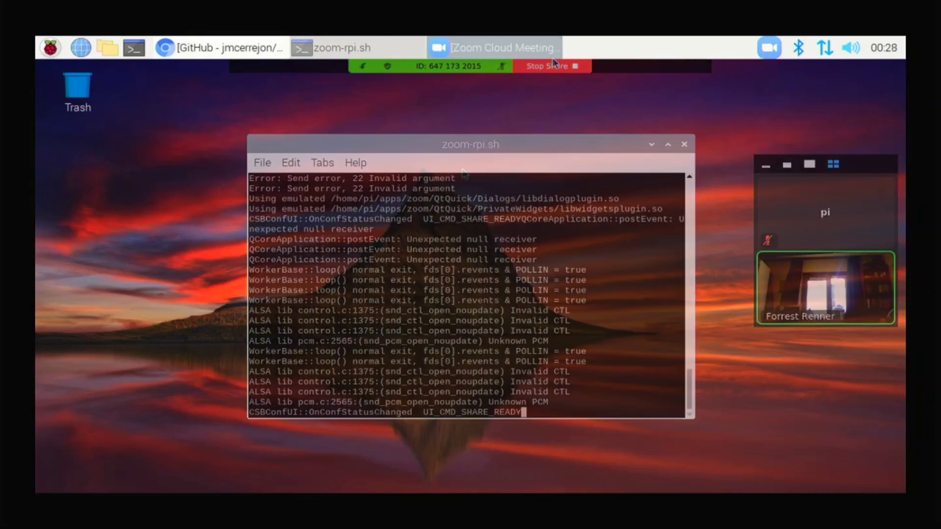